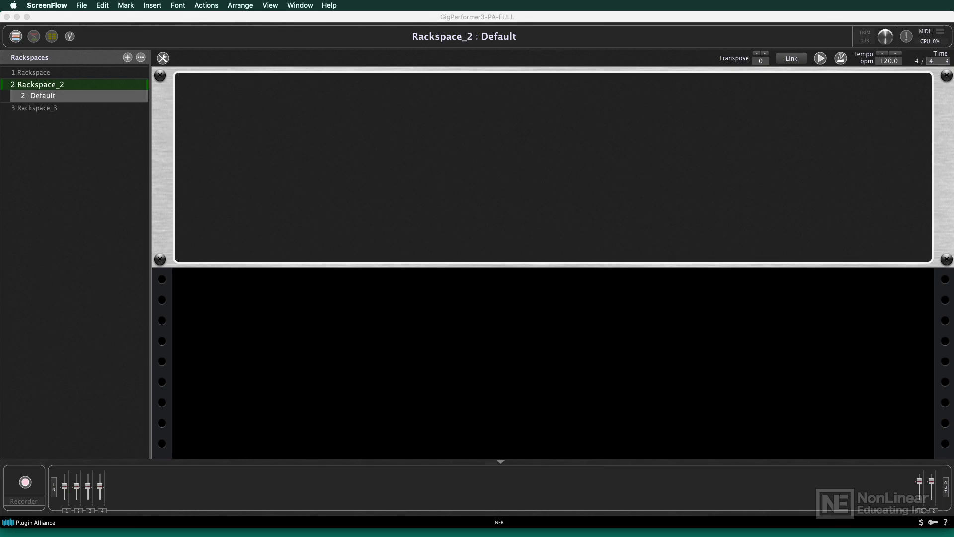
# Step: Show Rackspace 1's wiring view with its Audio In, MIDI In (OMNI), MIDI Monitor and Audio Out blocks
pyautogui.click(126, 73)
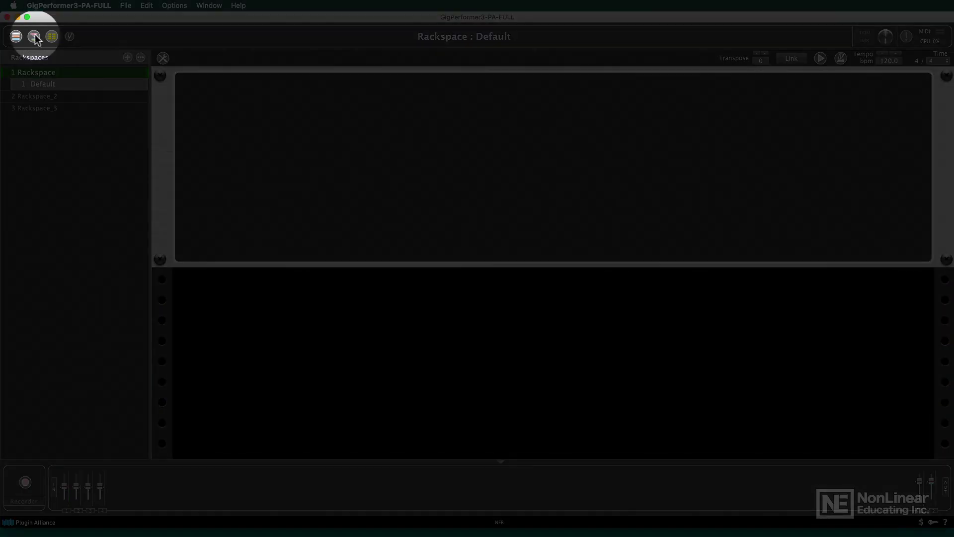
pyautogui.click(34, 37)
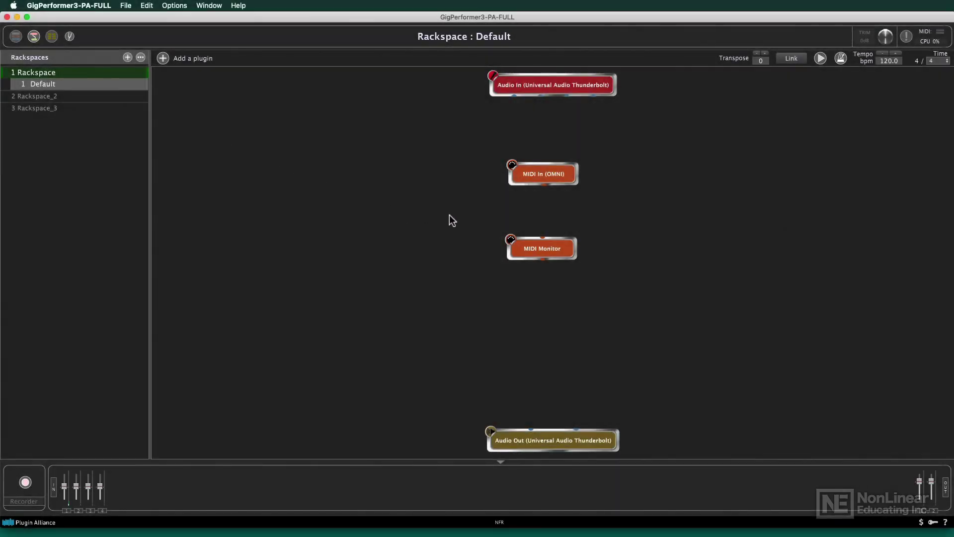
# Step: Cable MIDI In (OMNI) into the MIDI Monitor, then clear the monitor's event log and close it
pyautogui.moveTo(541, 248)
pyautogui.moveTo(567, 178)
pyautogui.moveTo(546, 184); pyautogui.dragTo(544, 232)
pyautogui.doubleClick(547, 249)
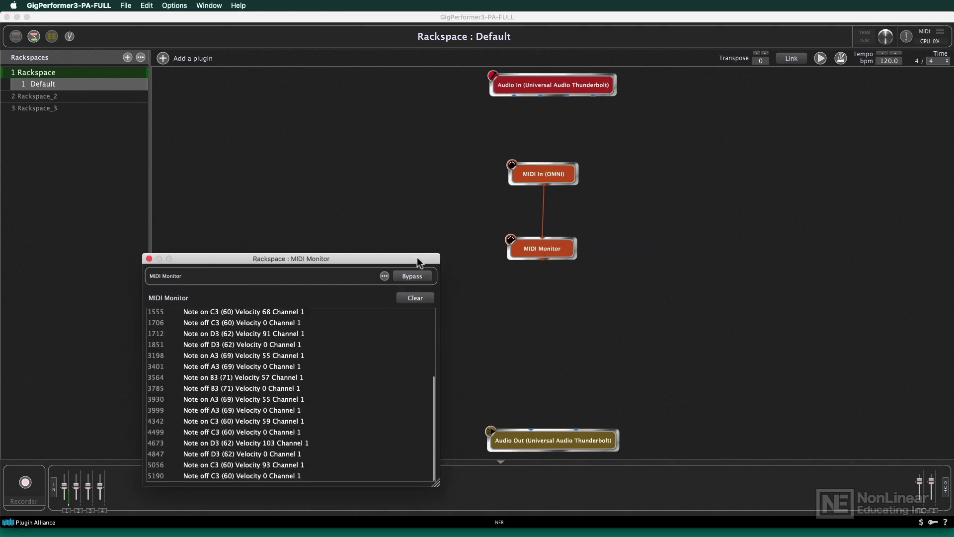
pyautogui.moveTo(416, 257); pyautogui.dragTo(413, 216)
pyautogui.click(410, 216)
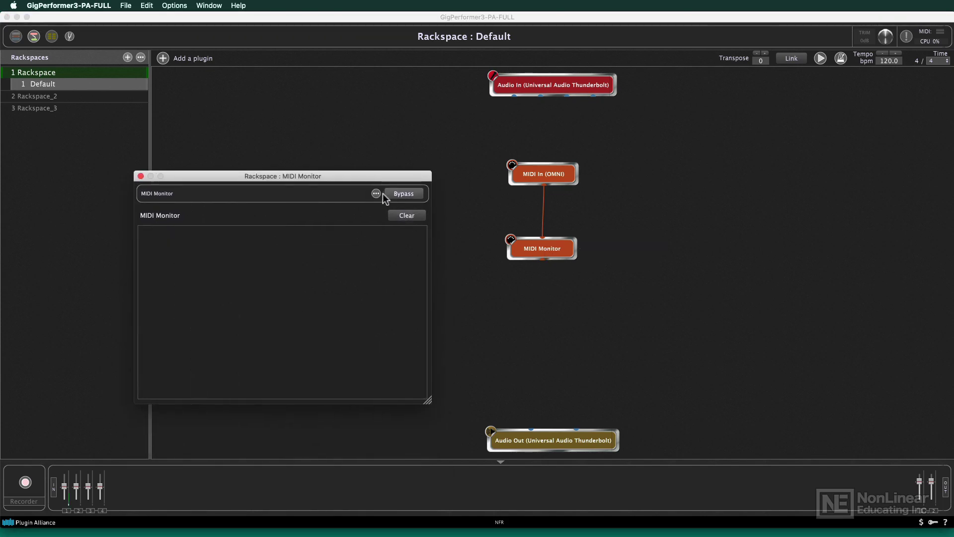
pyautogui.moveTo(378, 179); pyautogui.dragTo(407, 165)
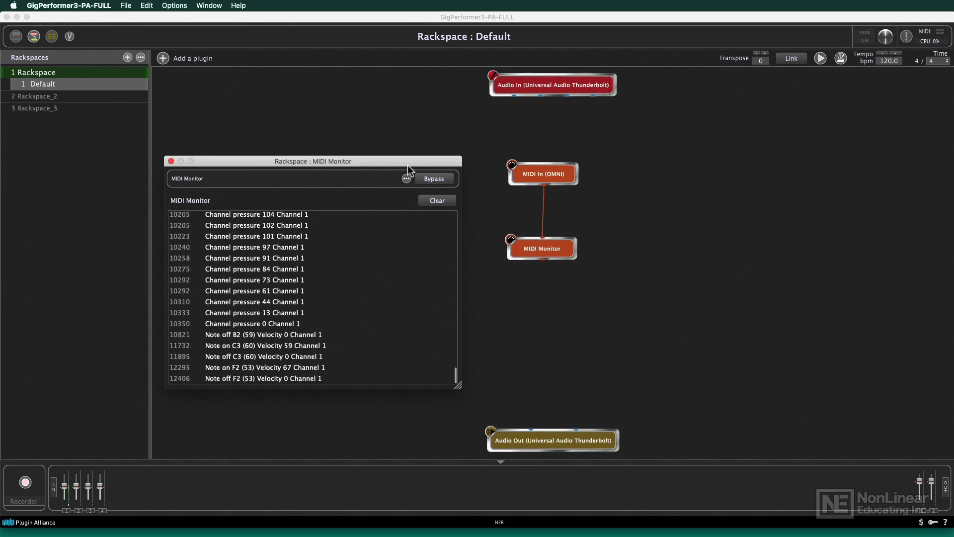
pyautogui.click(437, 201)
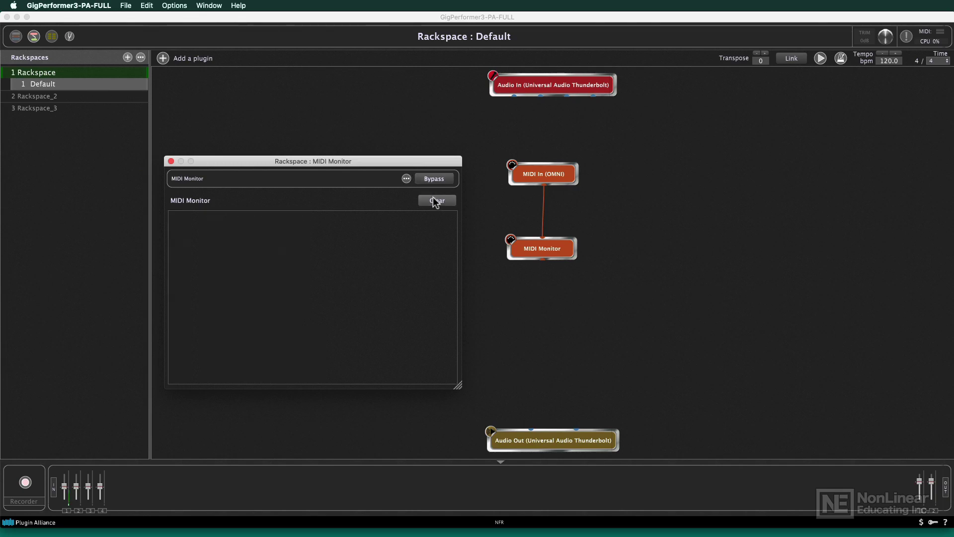
pyautogui.click(171, 161)
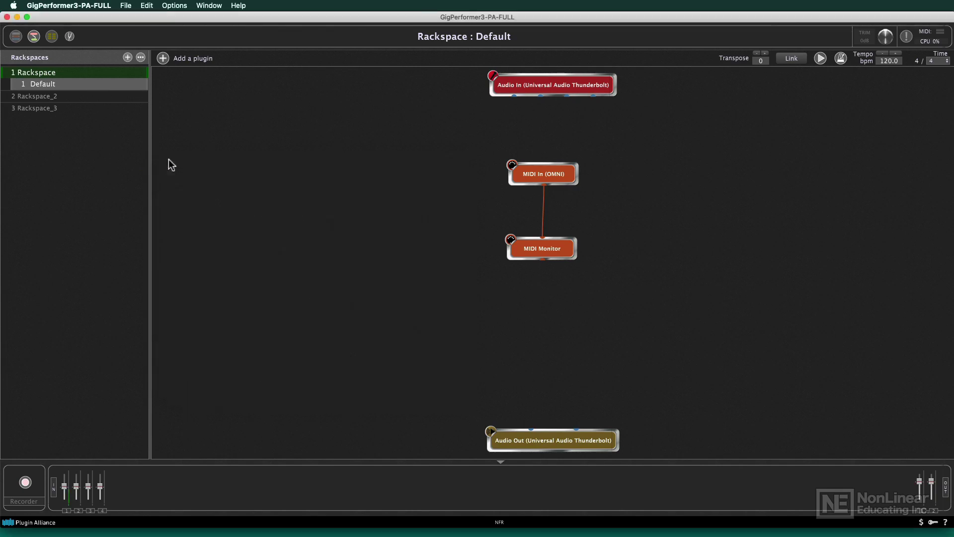
# Step: Unplug the MIDI In (OMNI) cable from the MIDI Monitor
pyautogui.rightClick(548, 177)
pyautogui.click(541, 139)
pyautogui.moveTo(544, 223); pyautogui.dragTo(601, 204)
# Step: Add a MIDI In (KeyLab 88) block above the MIDI Monitor, moving OMNI to the upper left
pyautogui.rightClick(619, 172)
pyautogui.moveTo(689, 200)
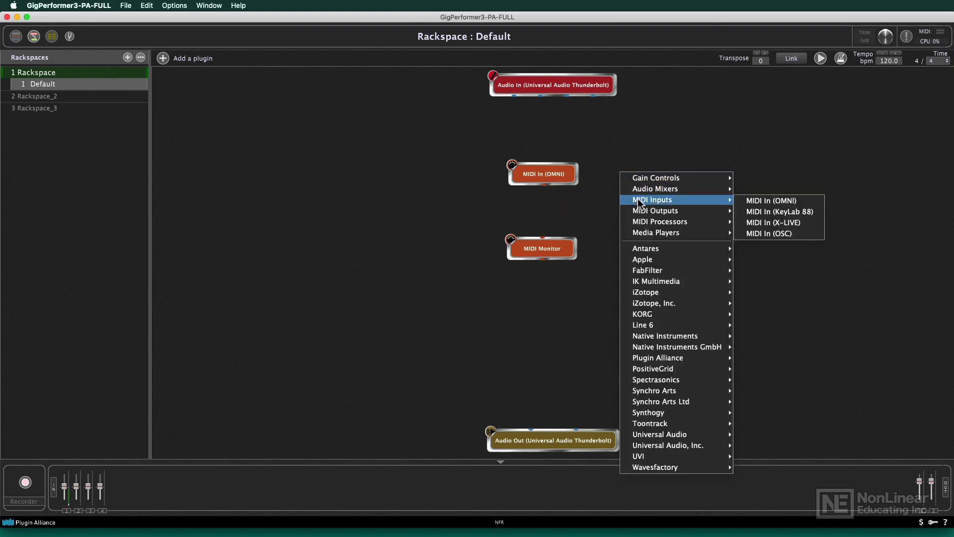
pyautogui.click(760, 213)
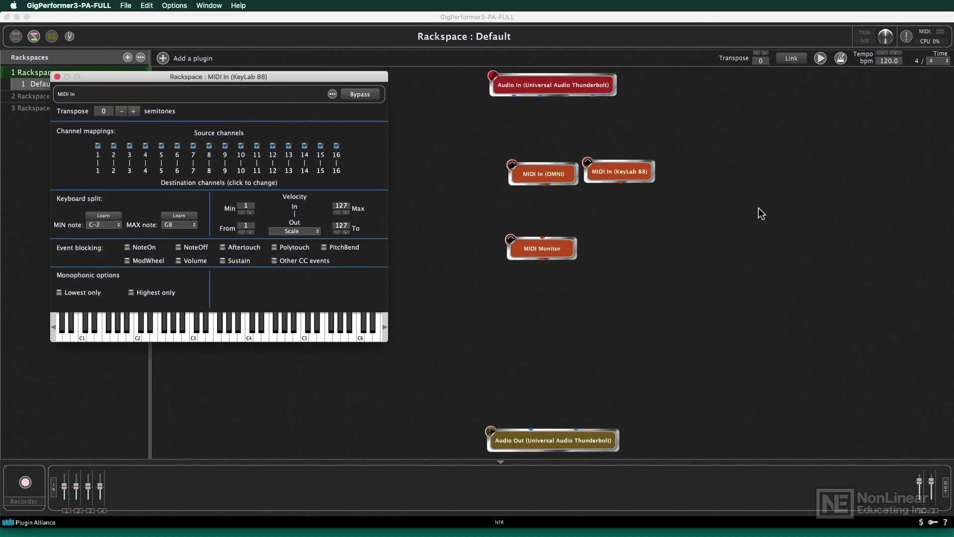
pyautogui.click(57, 77)
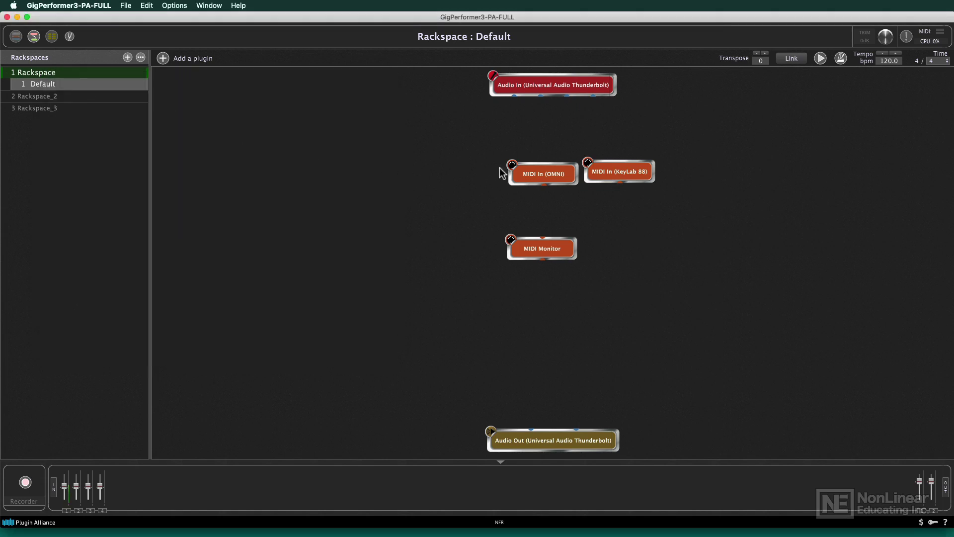
pyautogui.moveTo(543, 171); pyautogui.dragTo(286, 137)
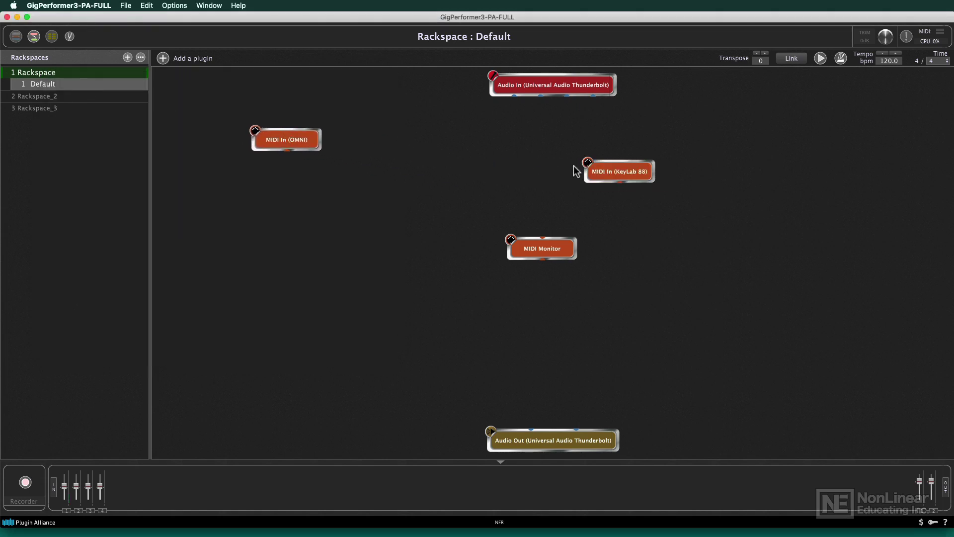
pyautogui.moveTo(641, 172); pyautogui.dragTo(542, 238)
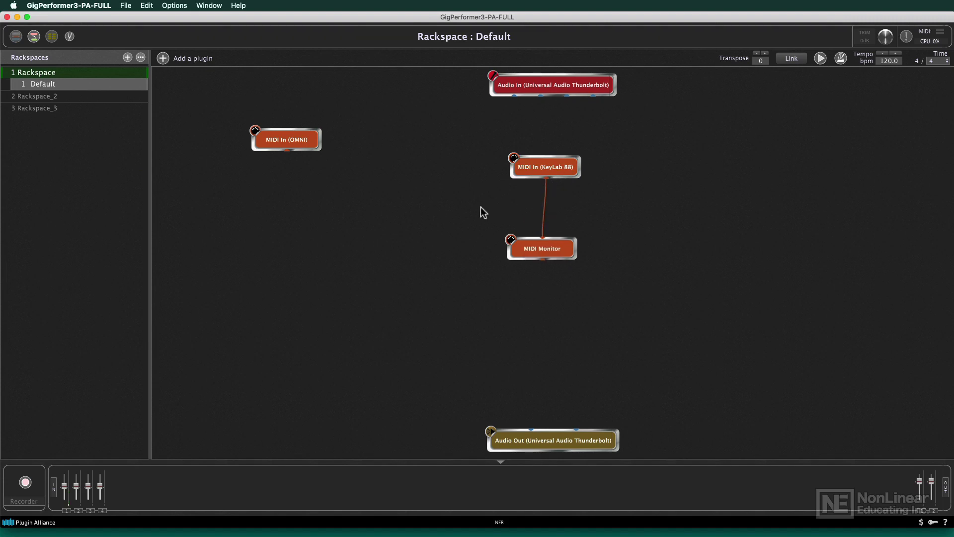
pyautogui.doubleClick(539, 248)
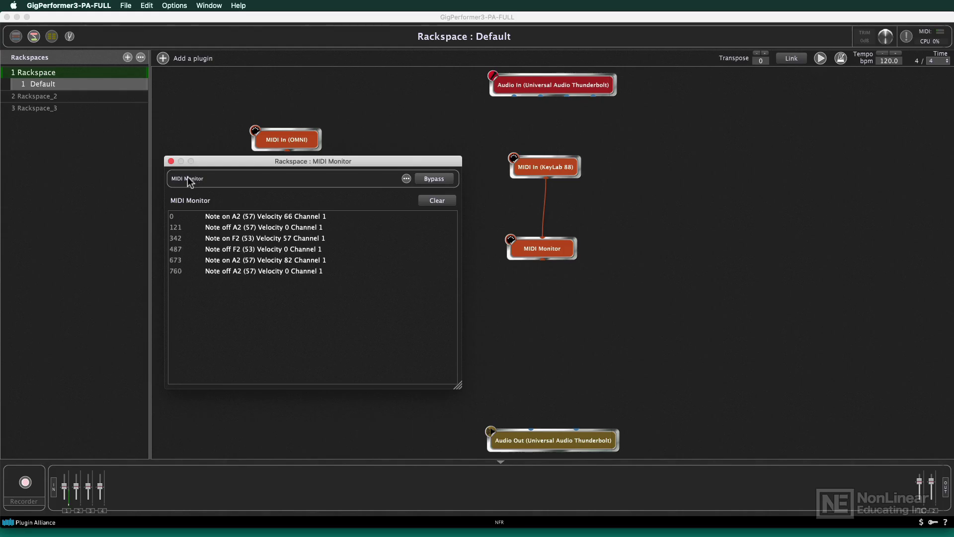
pyautogui.click(171, 161)
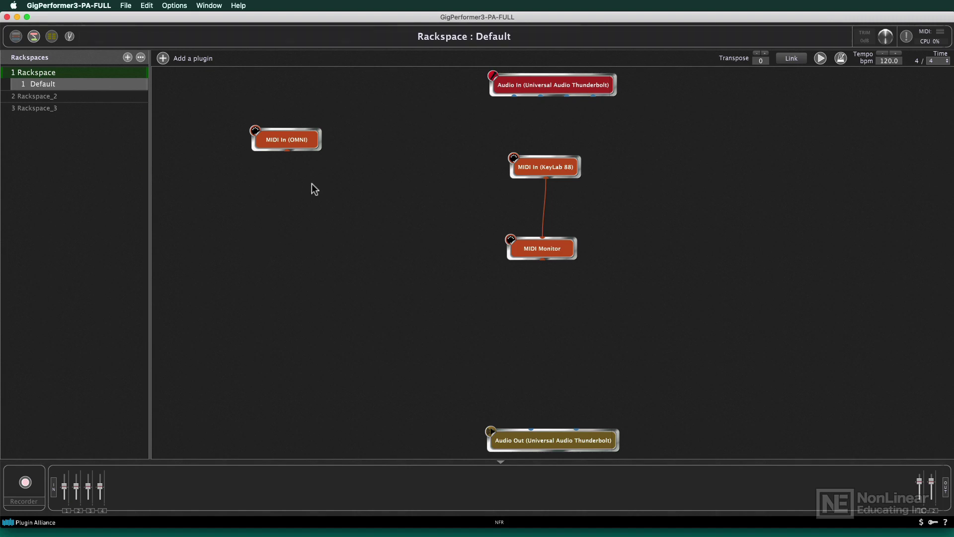
# Step: Insert a MIDI In (Arturia MiniLab mkII) block from the MIDI Inputs menu and close its window
pyautogui.rightClick(431, 162)
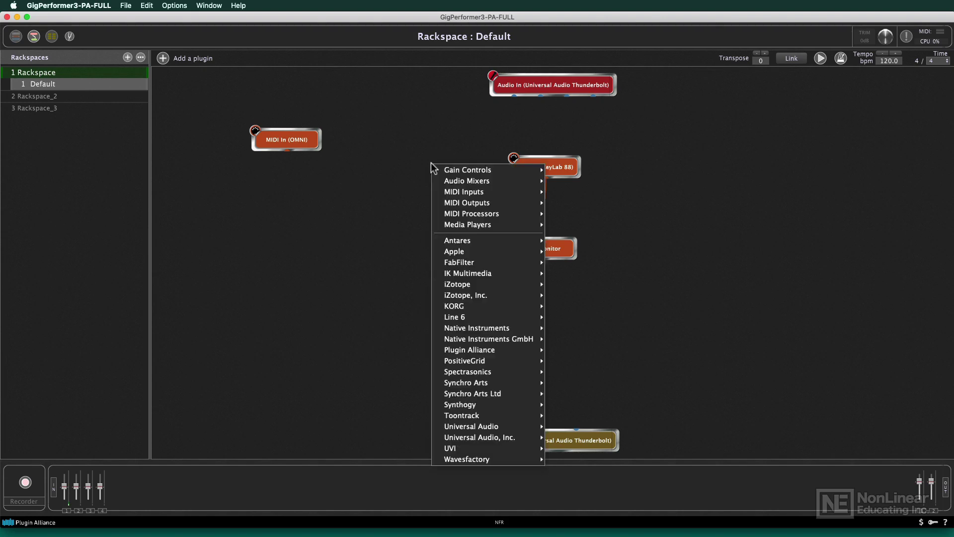
pyautogui.moveTo(452, 192)
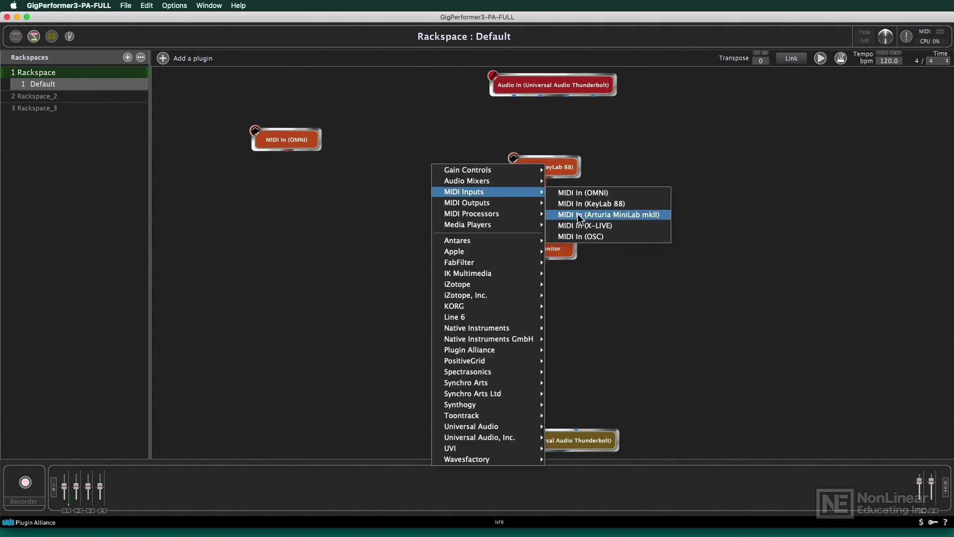
pyautogui.click(625, 214)
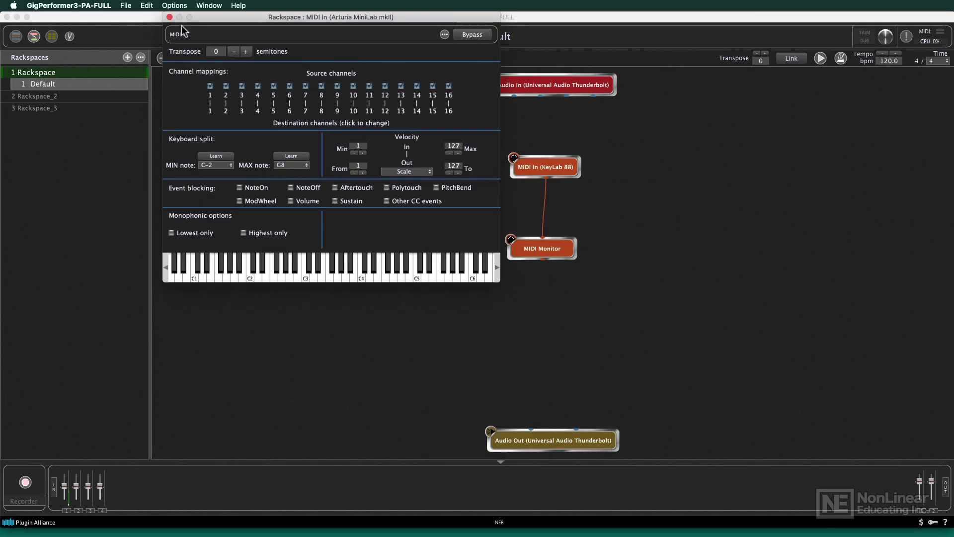
pyautogui.click(169, 18)
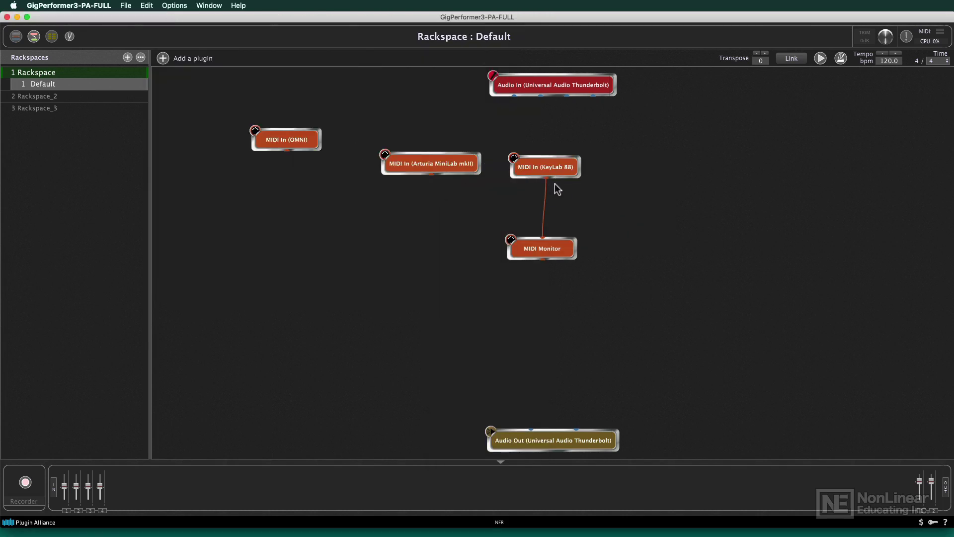
# Step: Wire both the Arturia MiniLab mkII and KeyLab 88 inputs into the MIDI Monitor
pyautogui.moveTo(544, 223); pyautogui.dragTo(592, 209)
pyautogui.moveTo(431, 175); pyautogui.dragTo(537, 230)
pyautogui.moveTo(548, 178); pyautogui.dragTo(543, 222)
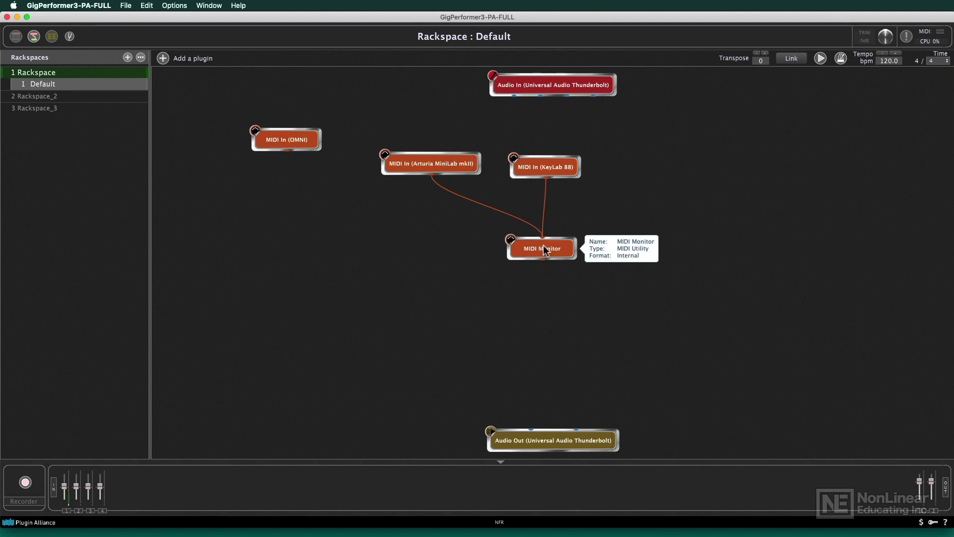
# Step: Open the MIDI Monitor's note list at the right and unplug KeyLab 88 from it
pyautogui.doubleClick(545, 172)
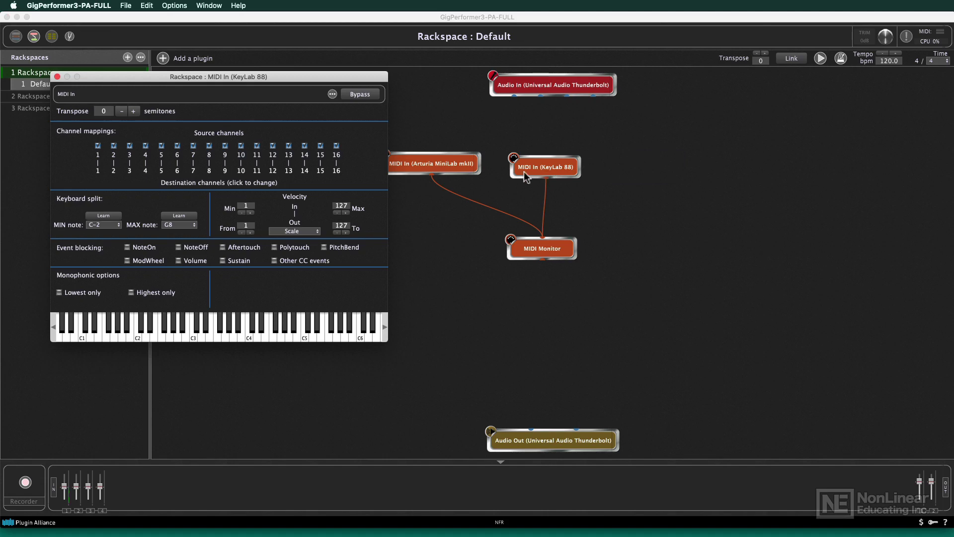
pyautogui.click(57, 77)
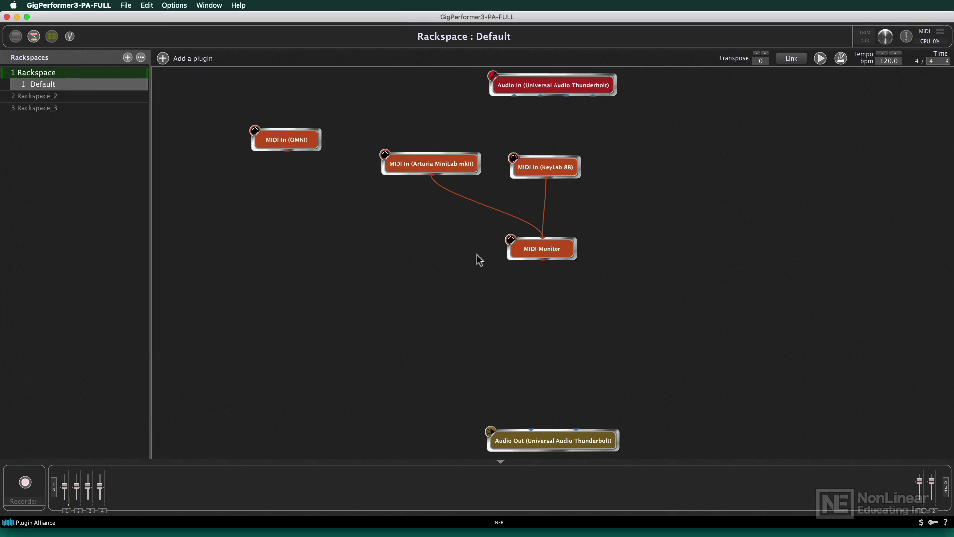
pyautogui.doubleClick(536, 252)
pyautogui.moveTo(398, 161); pyautogui.dragTo(850, 142)
pyautogui.click(448, 165)
pyautogui.doubleClick(528, 247)
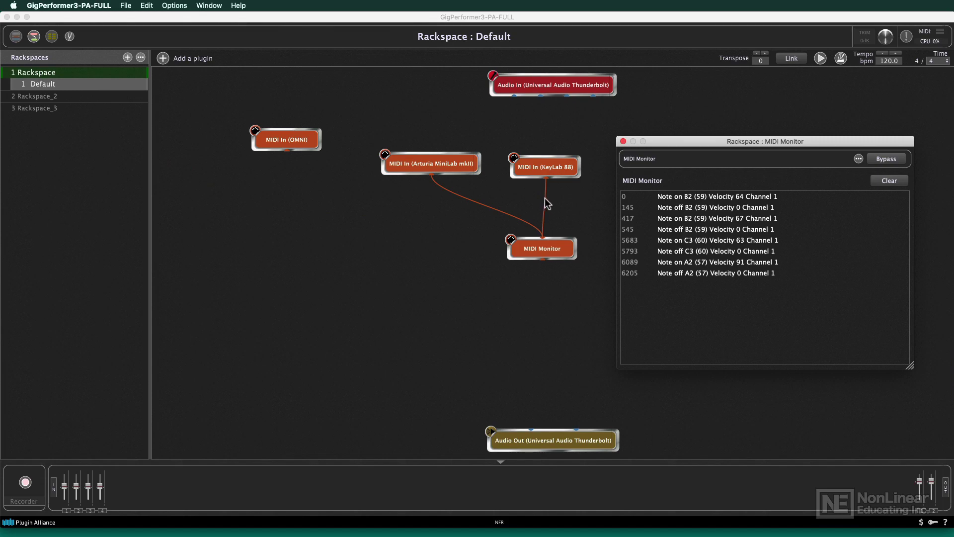
pyautogui.moveTo(545, 198); pyautogui.dragTo(567, 199)
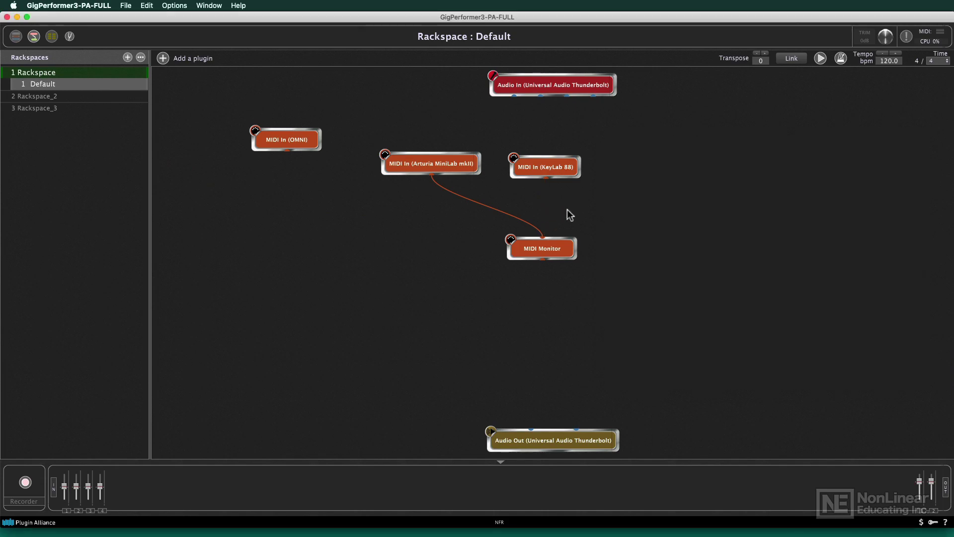
# Step: Reopen the MIDI Monitor to check the G2, C3 and F3 notes from the MiniLab, then close it
pyautogui.doubleClick(550, 249)
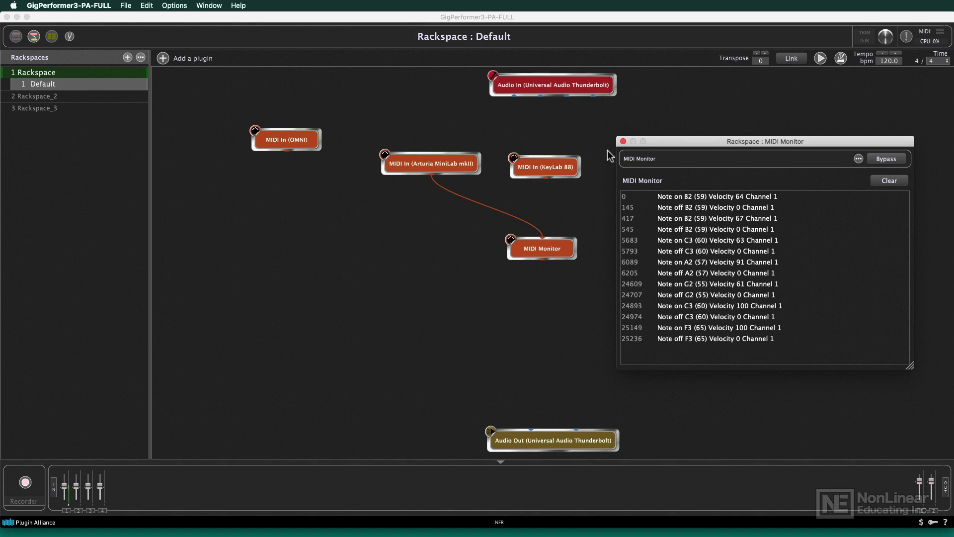
pyautogui.click(623, 142)
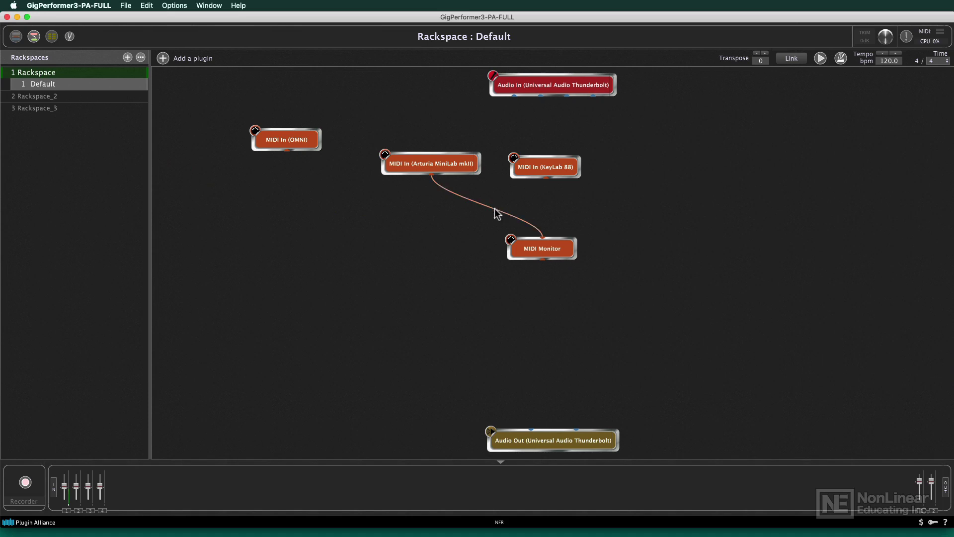
# Step: Unplug the MiniLab from the MIDI Monitor and arrange the OMNI, MiniLab mkII and KeyLab 88 blocks in one row
pyautogui.moveTo(497, 214); pyautogui.dragTo(453, 232)
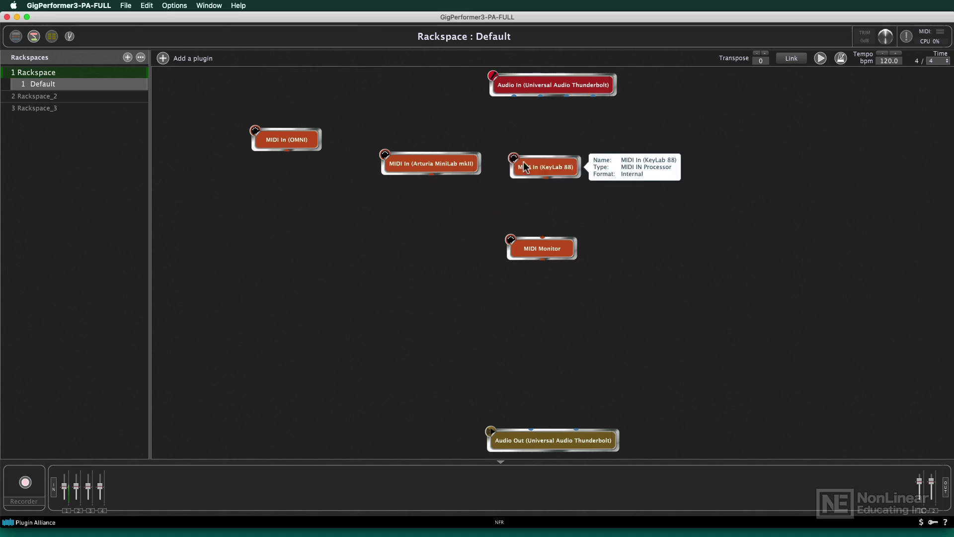
pyautogui.moveTo(537, 170); pyautogui.dragTo(640, 170)
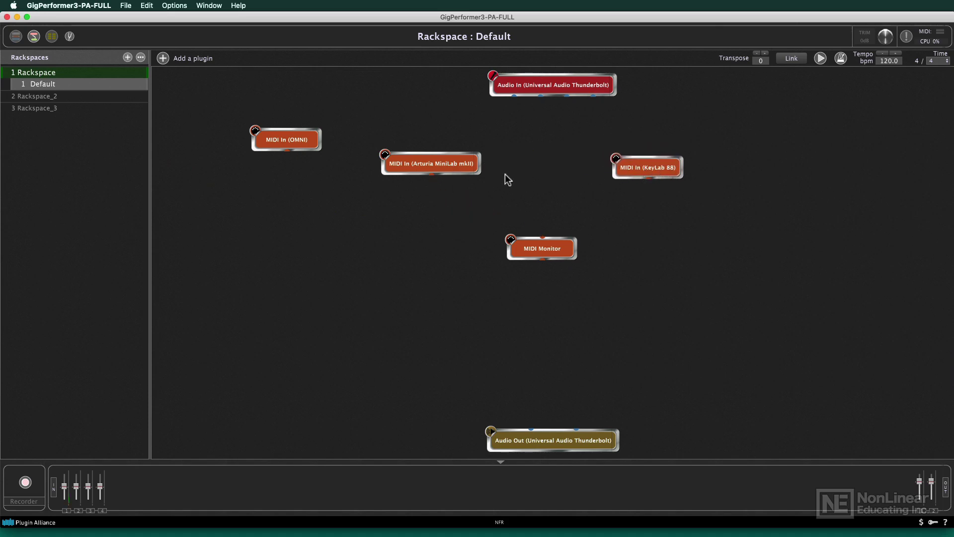
pyautogui.moveTo(454, 162); pyautogui.dragTo(503, 166)
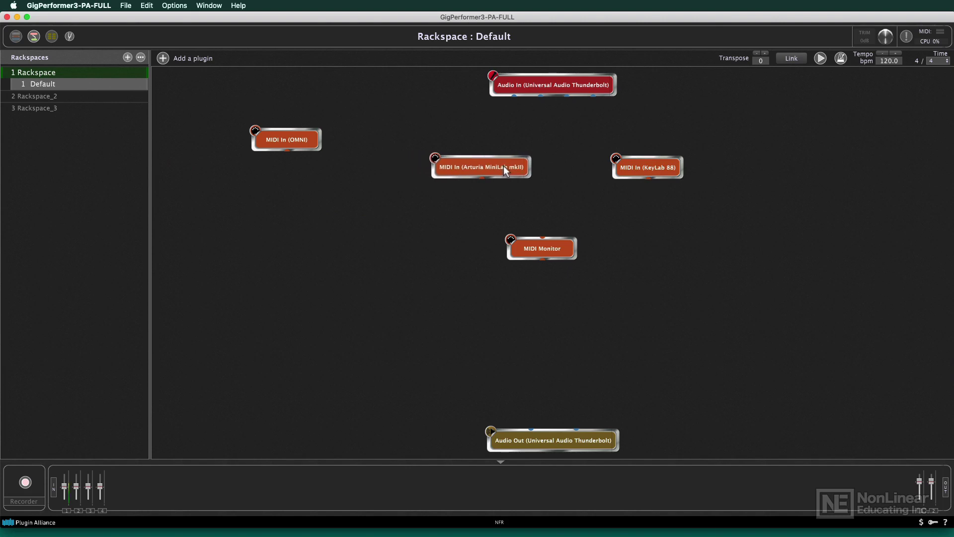
pyautogui.moveTo(625, 178); pyautogui.dragTo(619, 177)
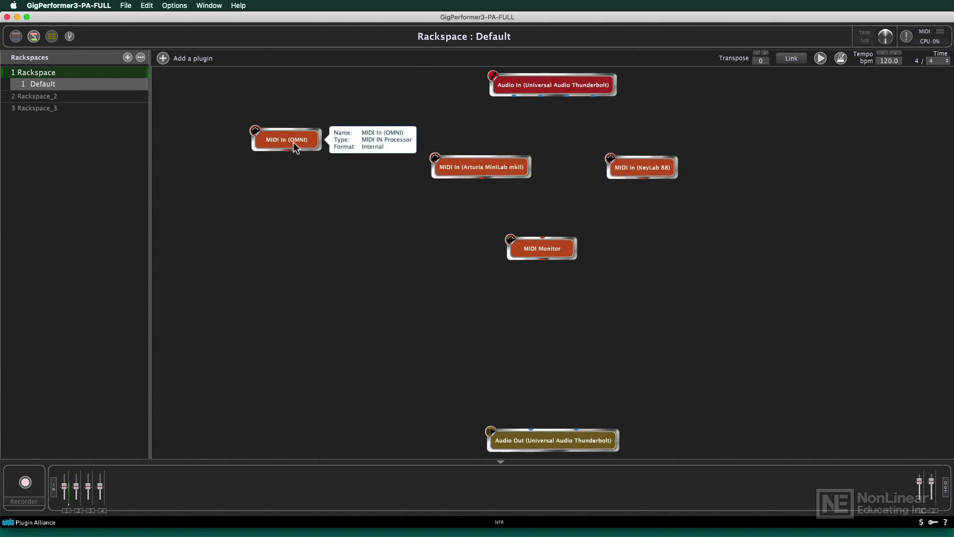
pyautogui.moveTo(295, 145); pyautogui.dragTo(340, 165)
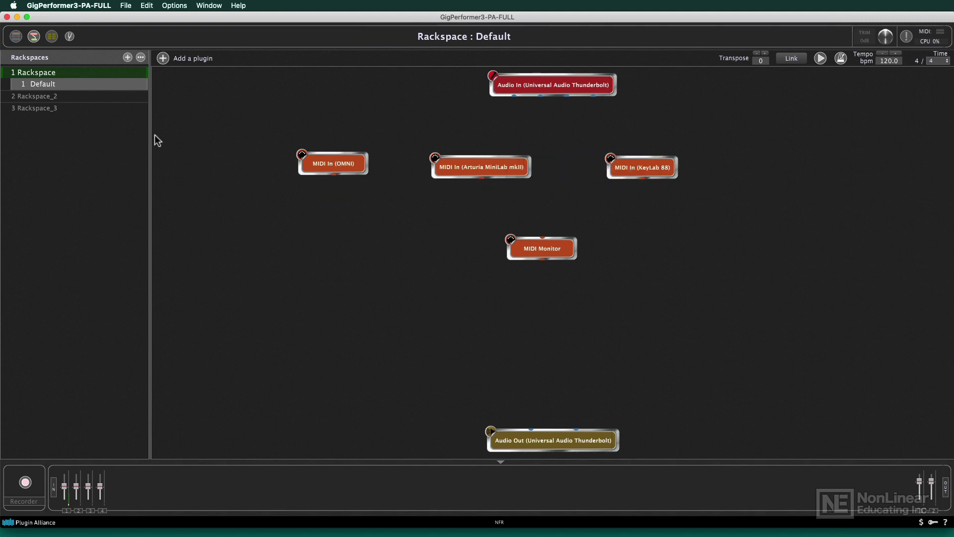
# Step: In Global MIDI Settings, set the program-change source to 'selected Devices Only'
pyautogui.click(172, 6)
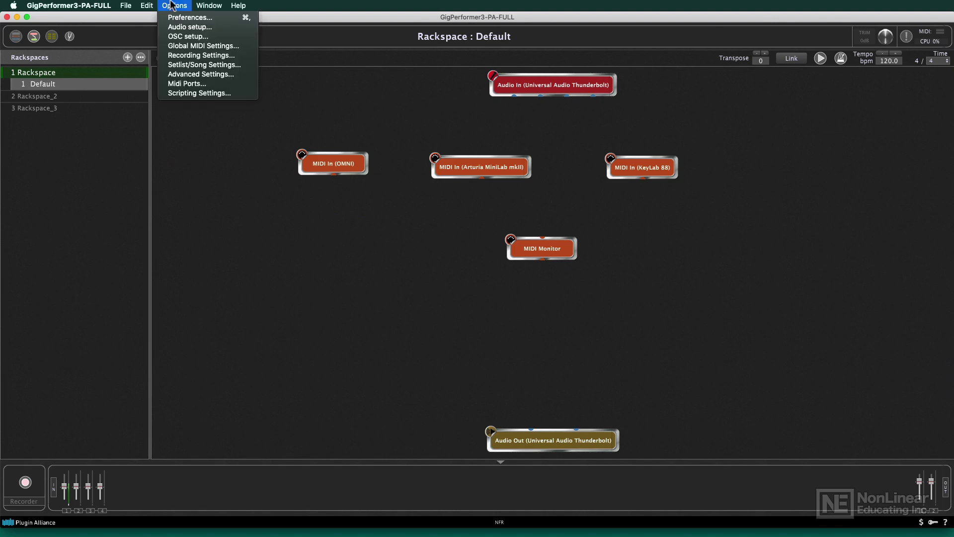
pyautogui.click(180, 44)
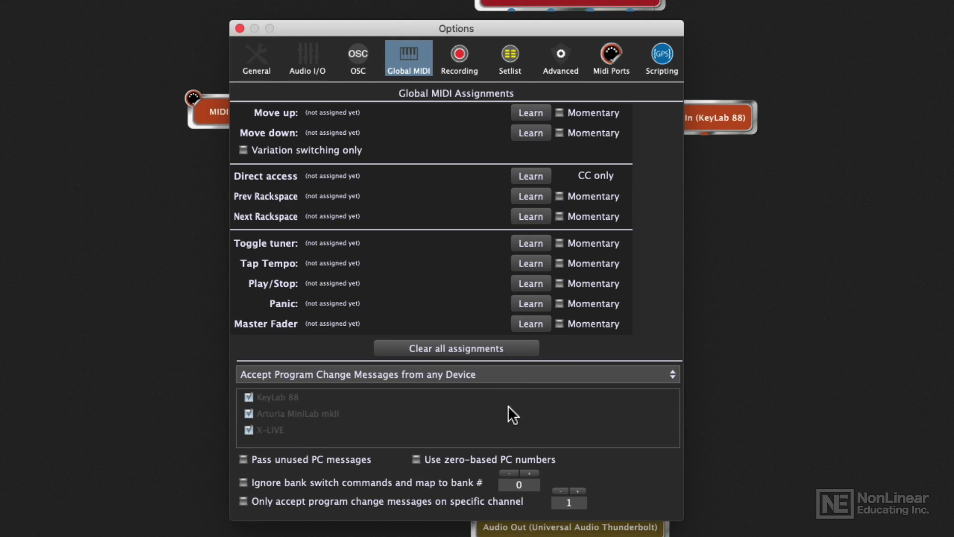
pyautogui.click(476, 377)
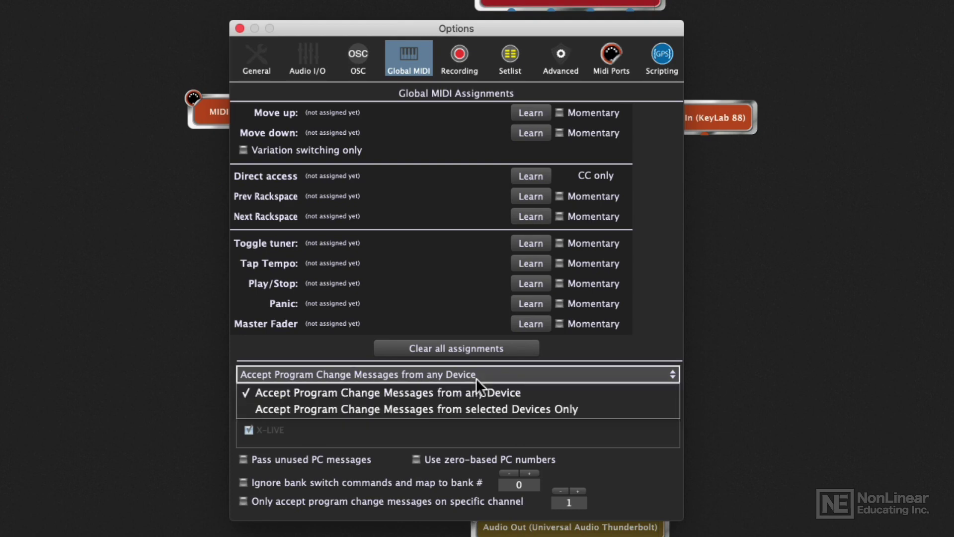
pyautogui.click(475, 409)
# Step: Check the KeyLab 88 and MiniLab mkII device rows, then restore 'any Device' and close the settings
pyautogui.click(250, 397)
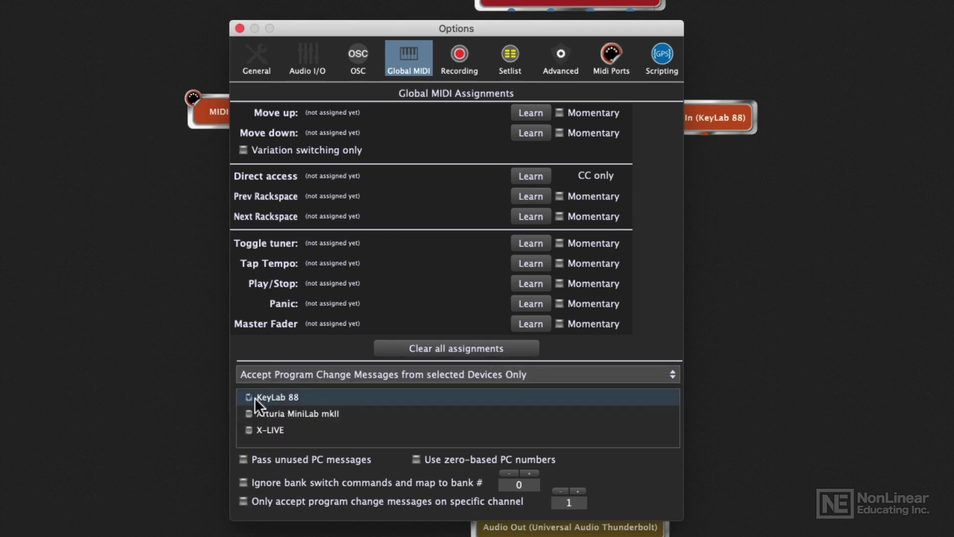
pyautogui.click(293, 414)
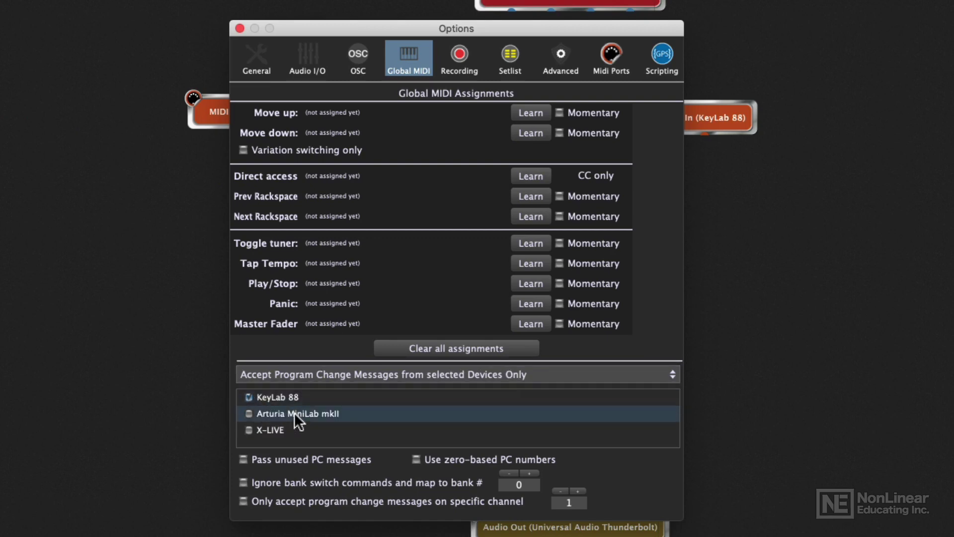
pyautogui.click(344, 396)
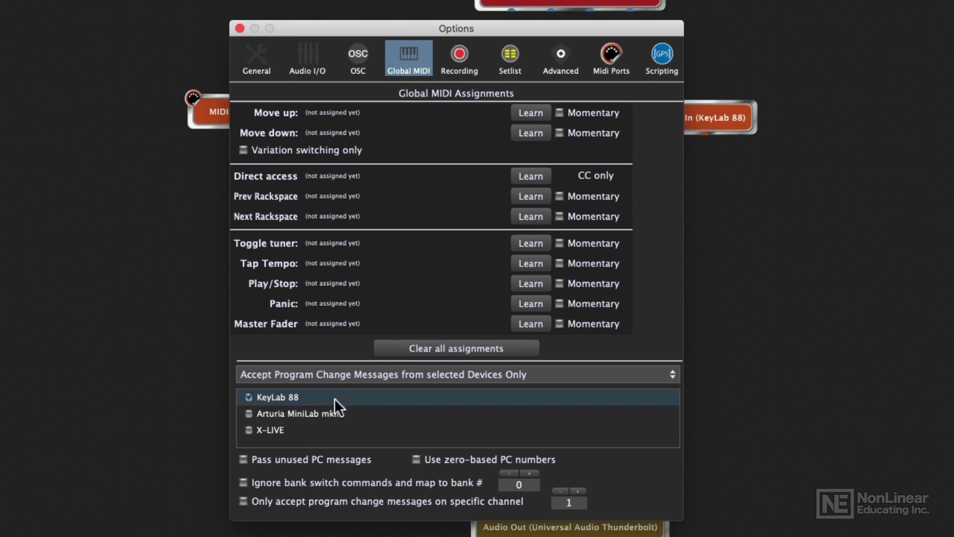
pyautogui.click(361, 375)
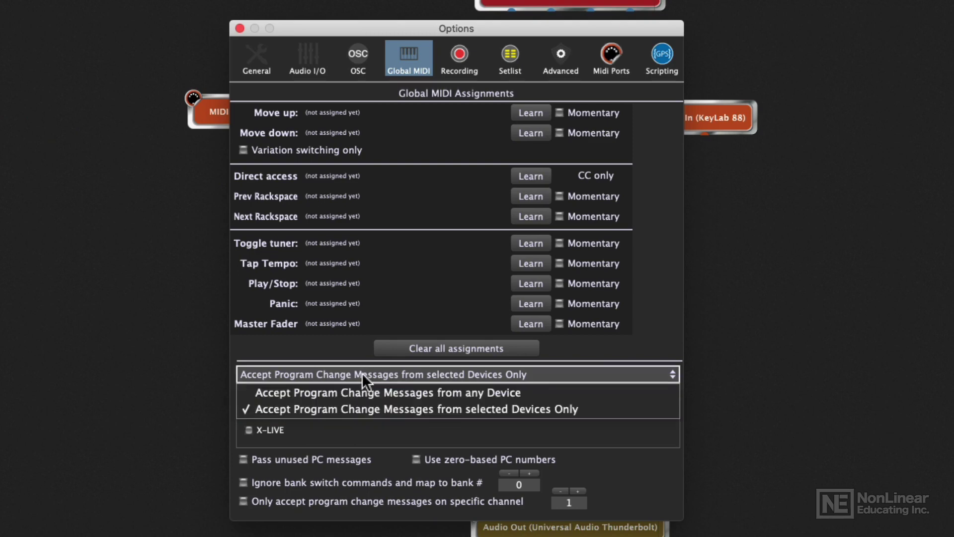
pyautogui.click(356, 394)
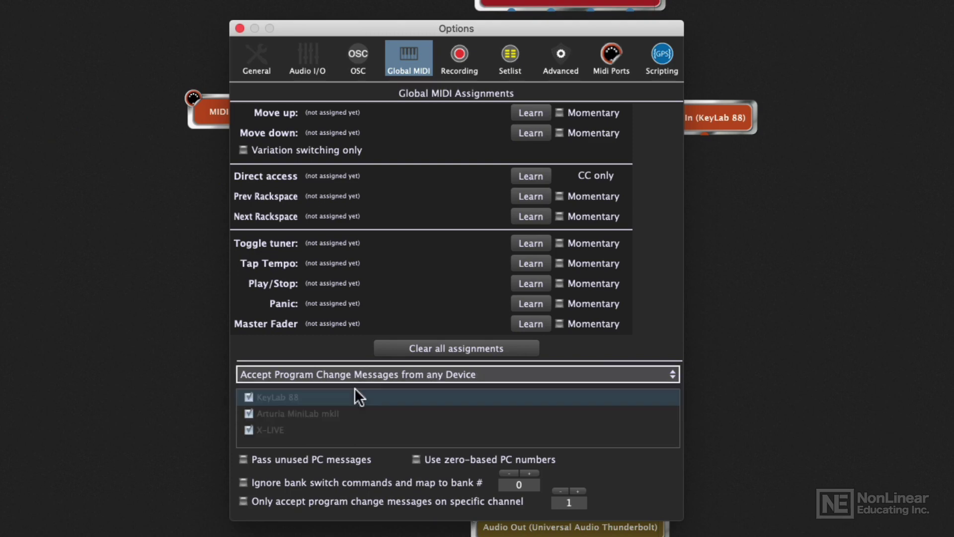
pyautogui.click(239, 29)
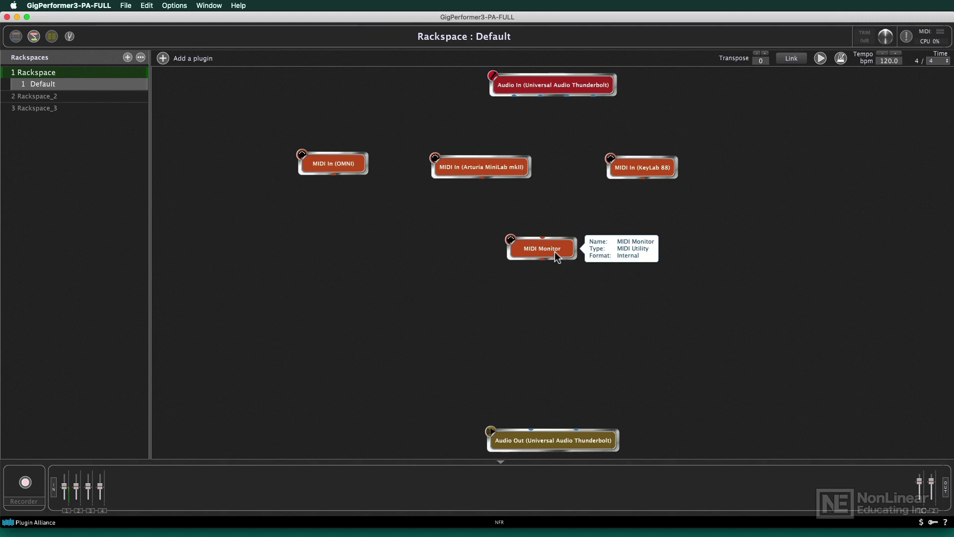
# Step: Switch from the front panel back to Rackspace_1's wiring view, where MIDI In (OMNI) feeds the MIDI Monitor
pyautogui.click(16, 37)
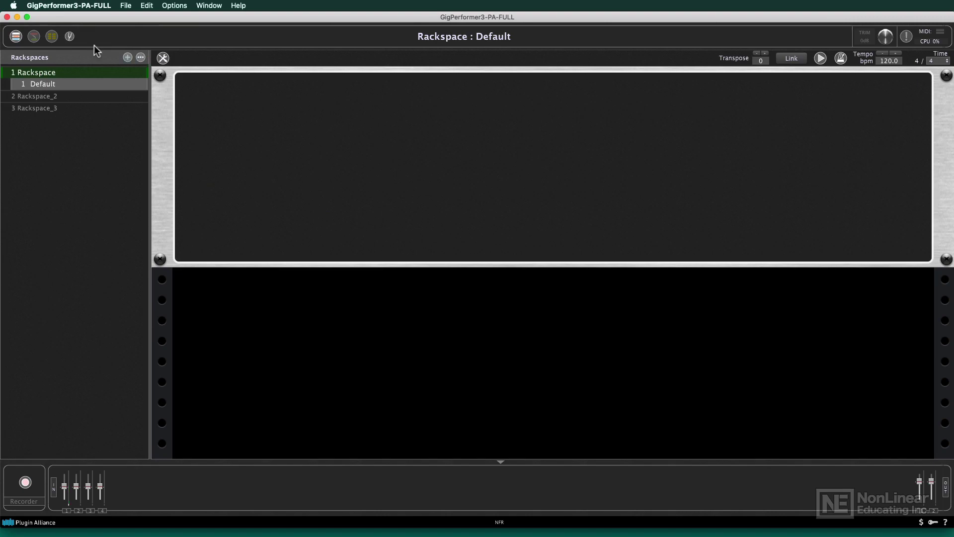
pyautogui.click(34, 37)
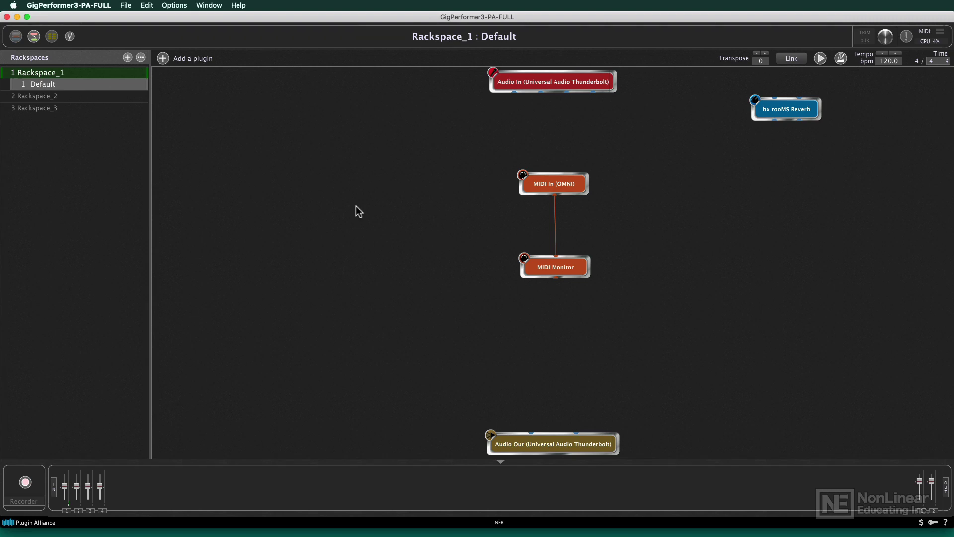
pyautogui.click(183, 4)
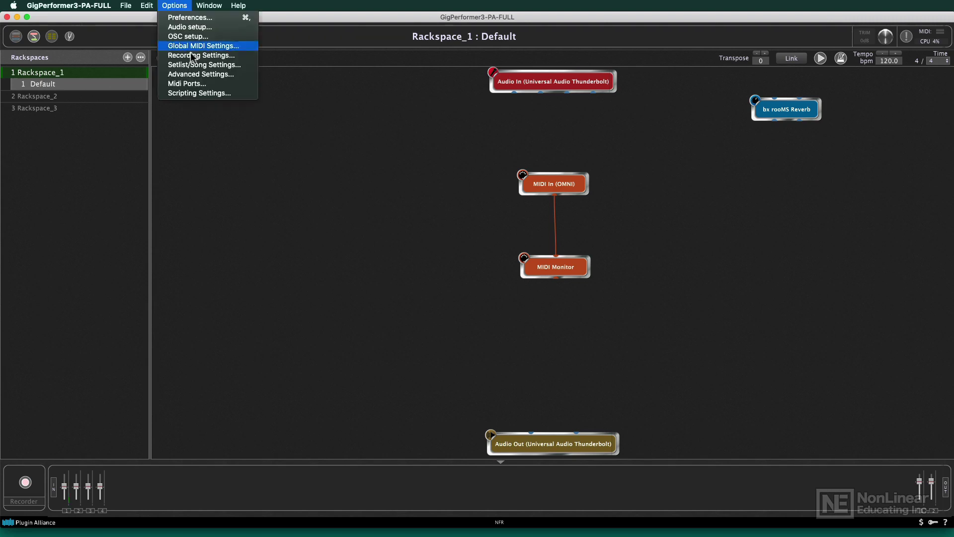
# Step: In MIDI Ports, uncheck X-LIVE under both MIDI Input Ports and MIDI Output Ports
pyautogui.click(192, 82)
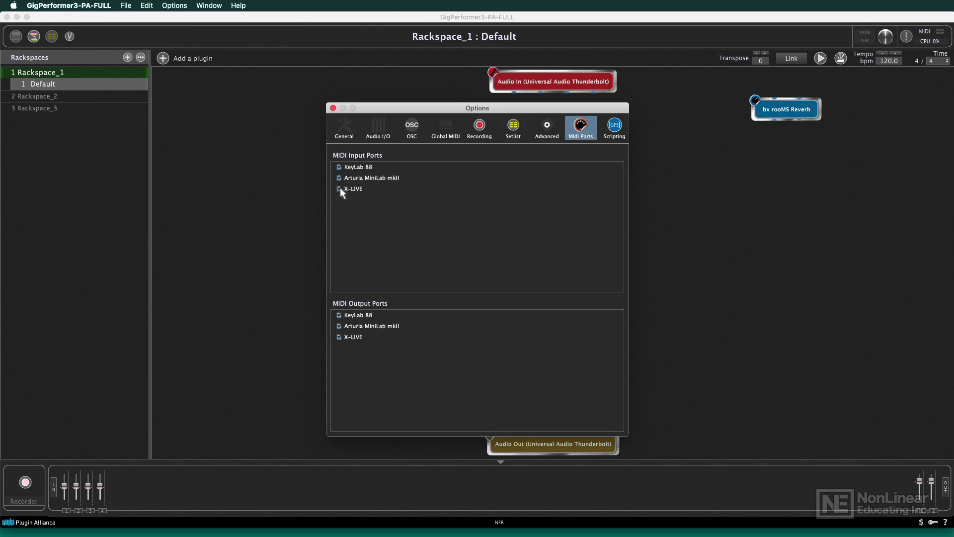
pyautogui.click(339, 188)
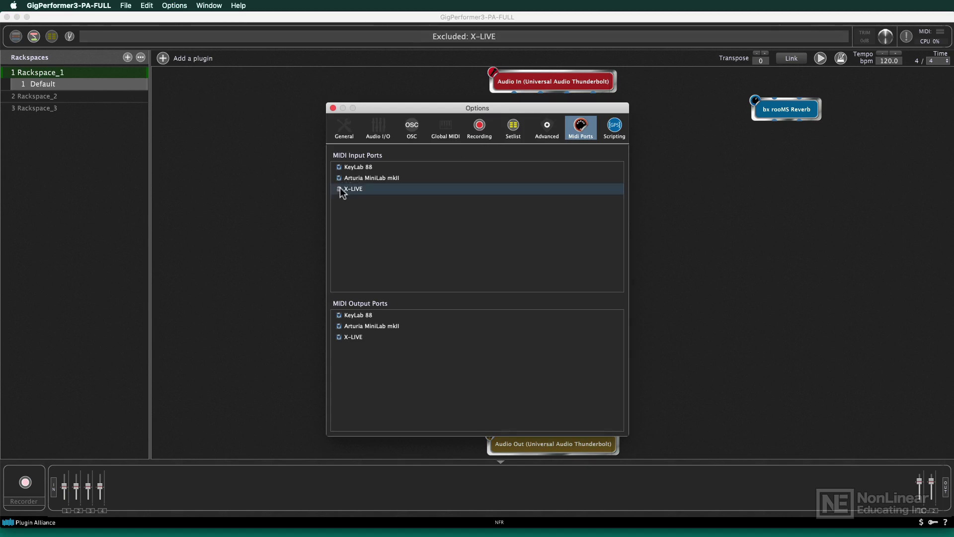
pyautogui.click(341, 335)
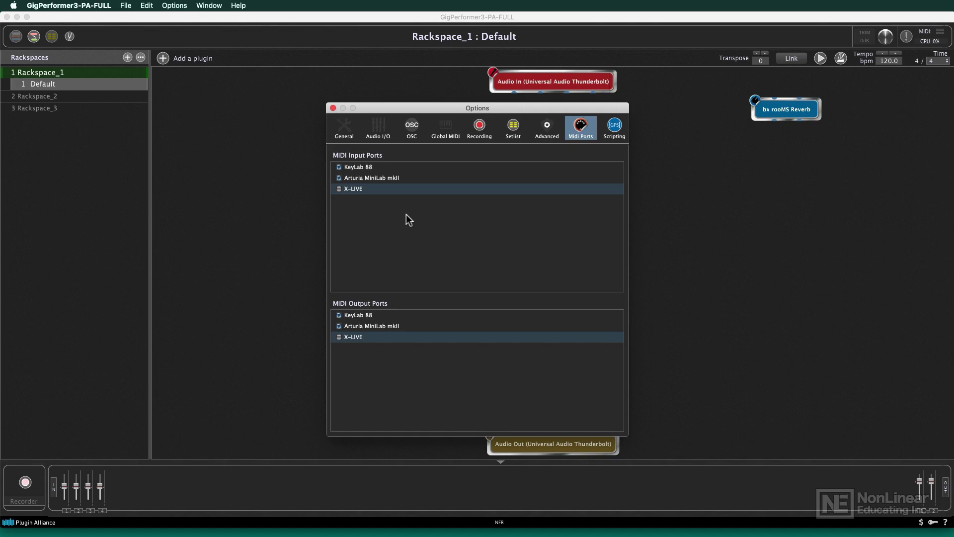
pyautogui.click(333, 108)
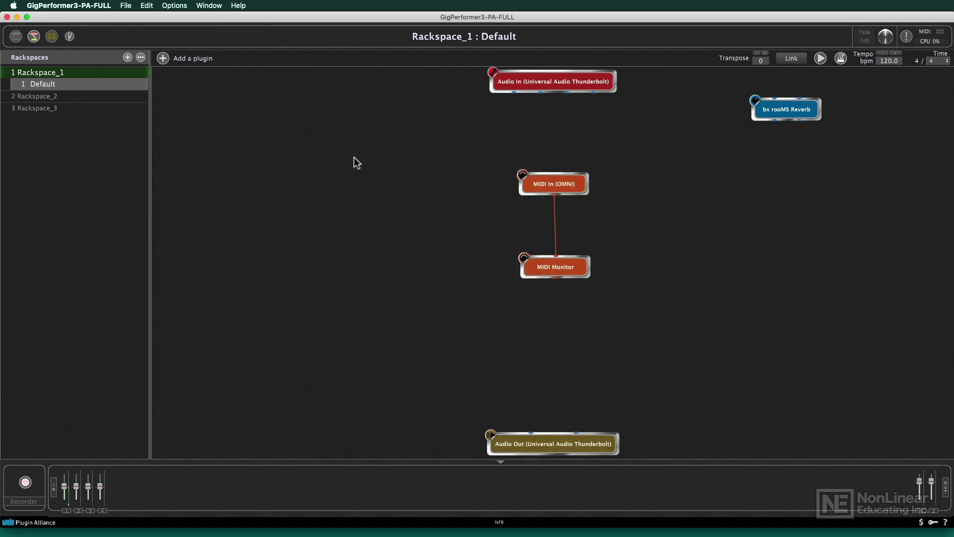
pyautogui.rightClick(365, 190)
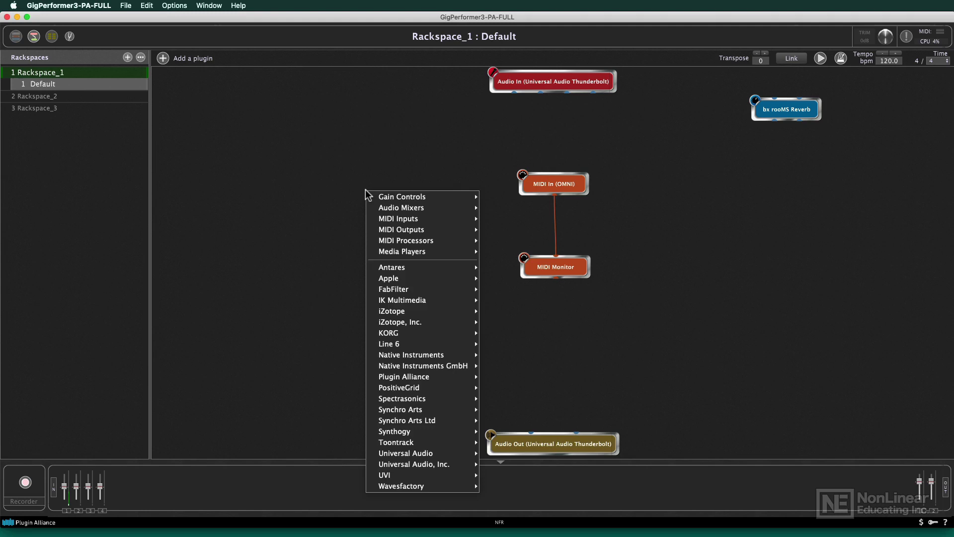
pyautogui.moveTo(392, 220)
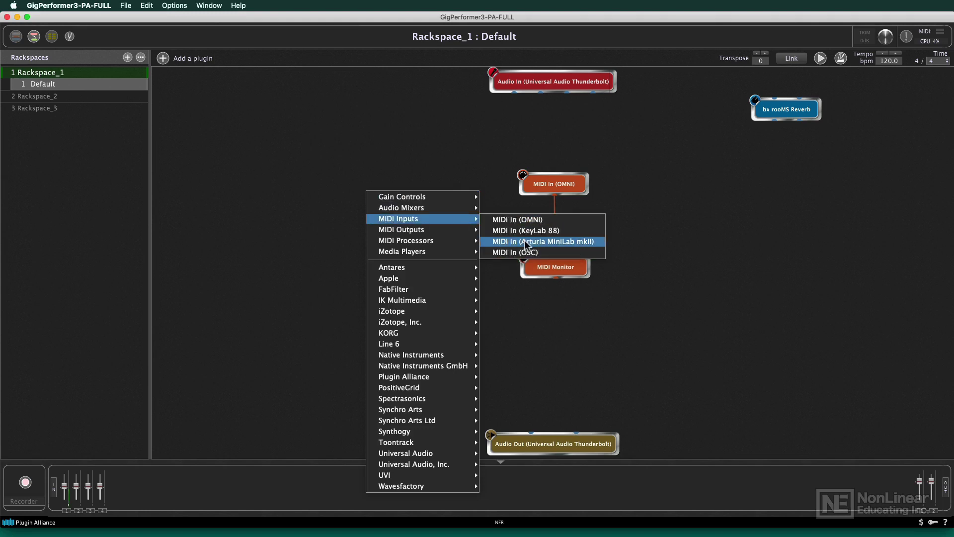
pyautogui.click(480, 158)
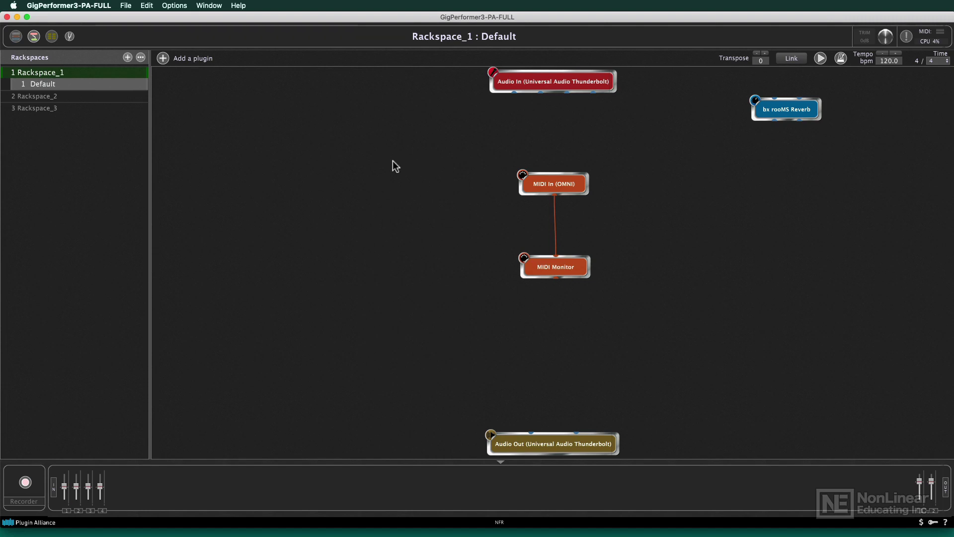